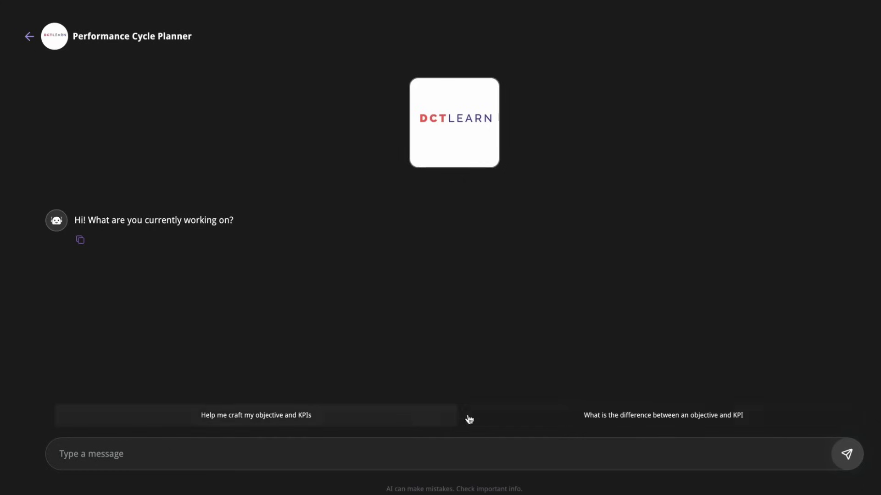
Send the 'Help me craft my objective and KPIs' suggestion to the coach.
left_click(388, 422)
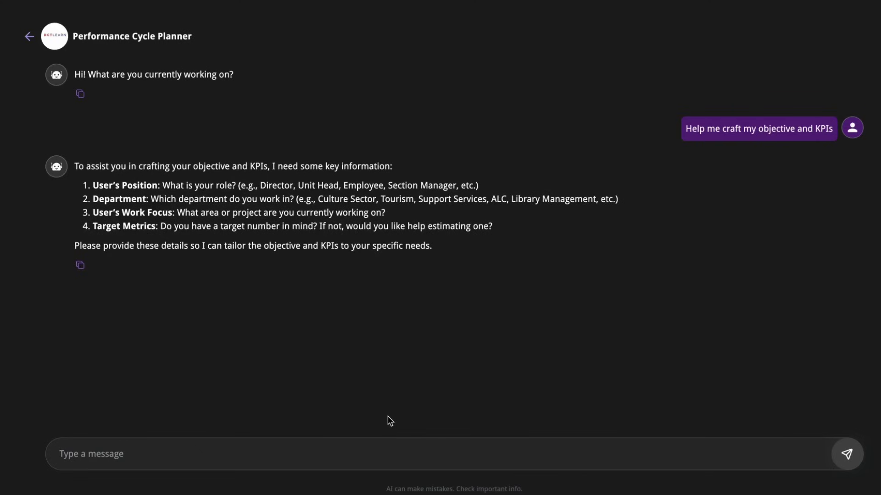
type("I'm a section manager in the library management department and I'm working on improving employee training programs")
Tell the coach you're a library management section manager improving employee training programs.
key("Return")
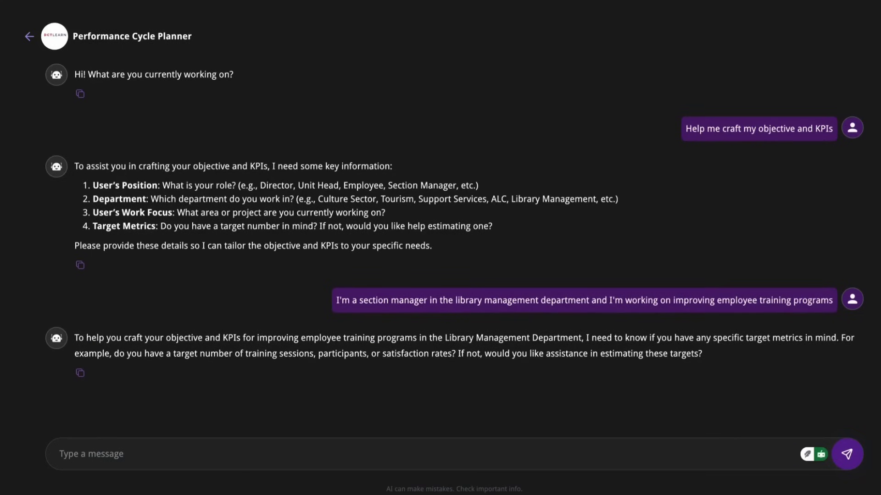
Reply 'yes, I need some assistance' to get help estimating targets.
left_click(350, 451)
type("yes, I need some assistance")
key("Return")
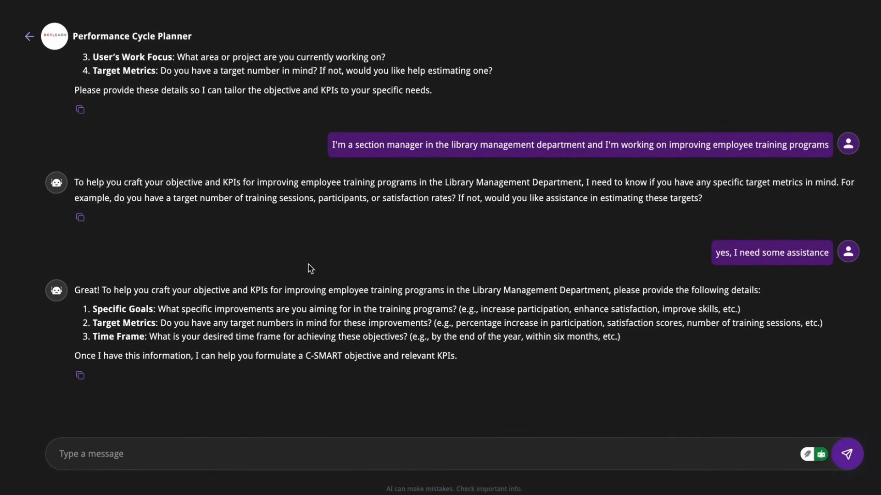
type("I want to increase employee participation in training programs by 25% and satisfaction by 85% in the next 6 months.")
Give targets of 25% more training participation and 85% satisfaction within six months.
key("Return")
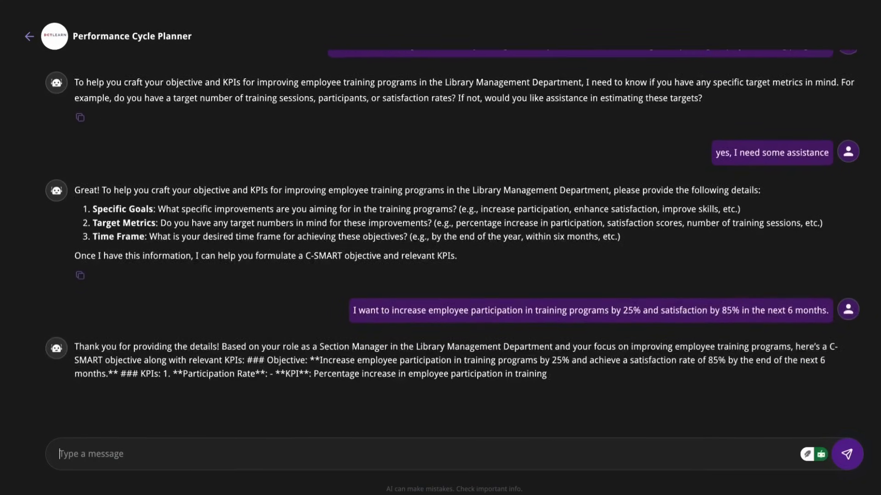